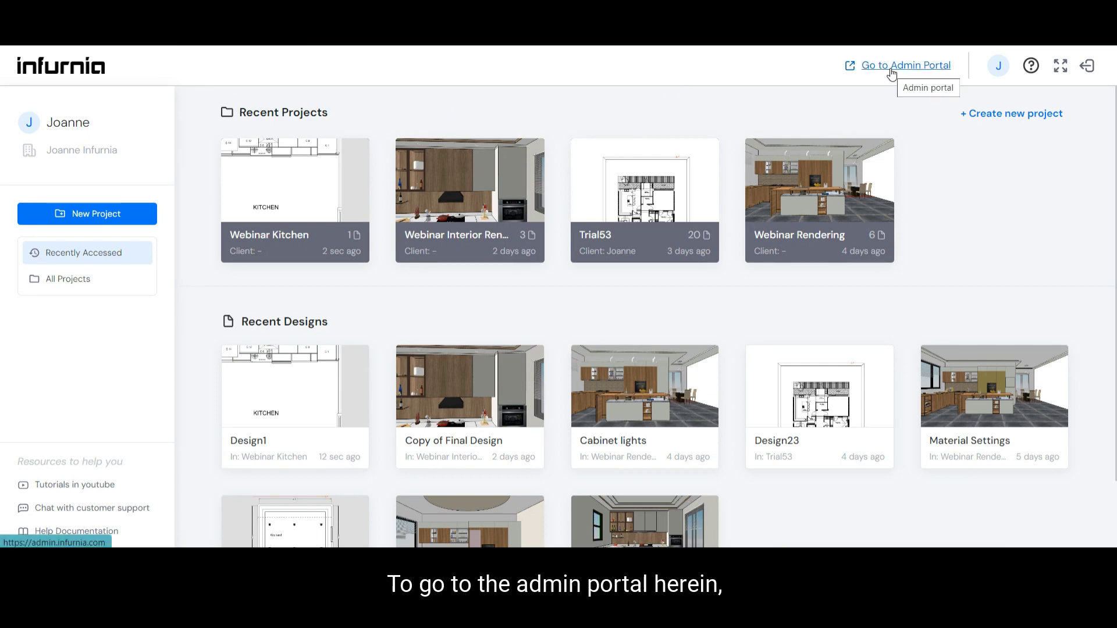
# Step: Go to the Admin Portal and show the Catalogue's Finishes category list
pyautogui.click(890, 69)
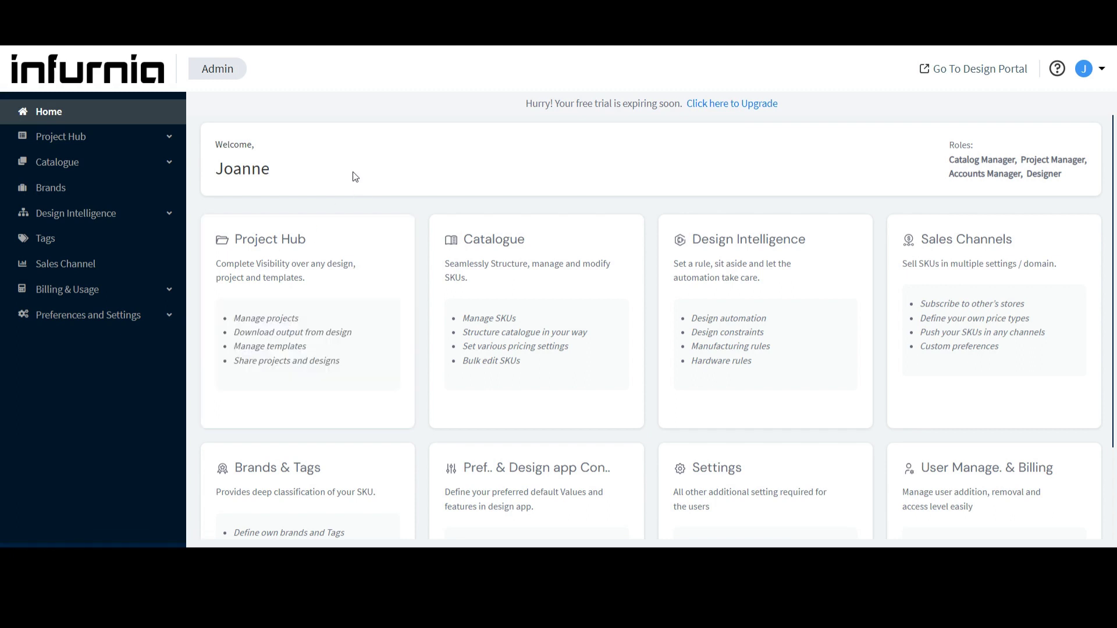
pyautogui.click(113, 173)
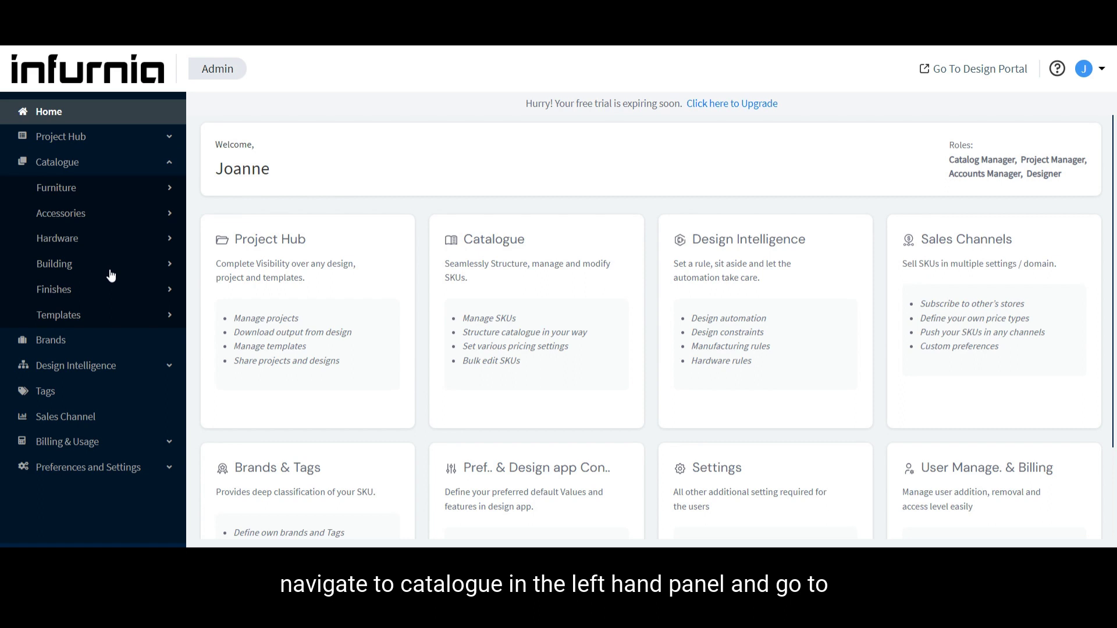
pyautogui.click(104, 291)
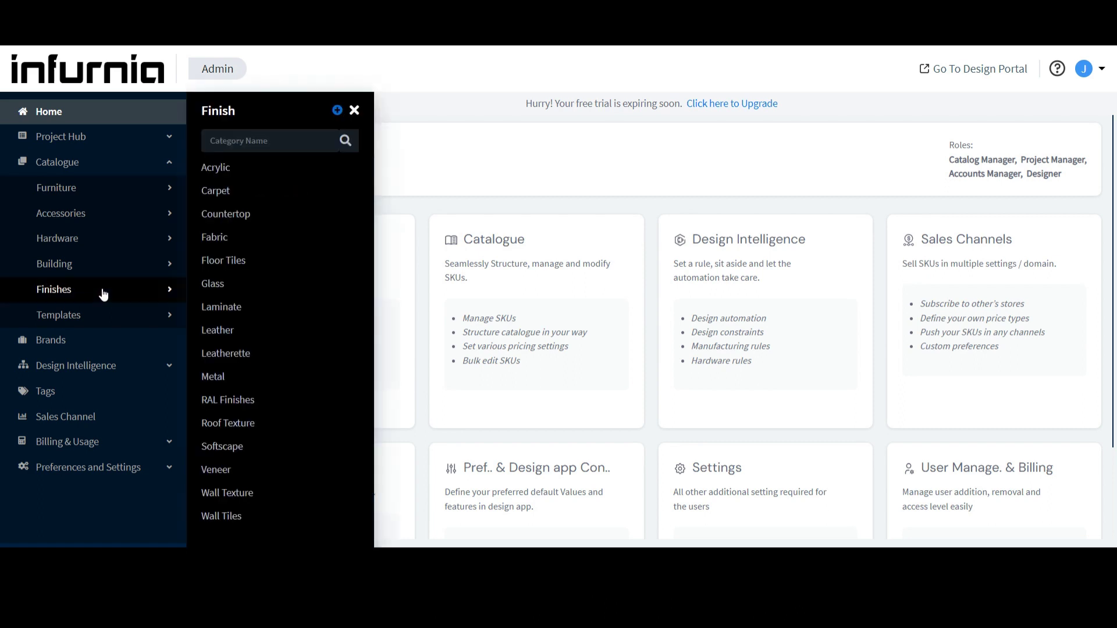
# Step: Show the Acrylic Test subcategory and select the Copy of Cherry Red SKU
pyautogui.click(251, 173)
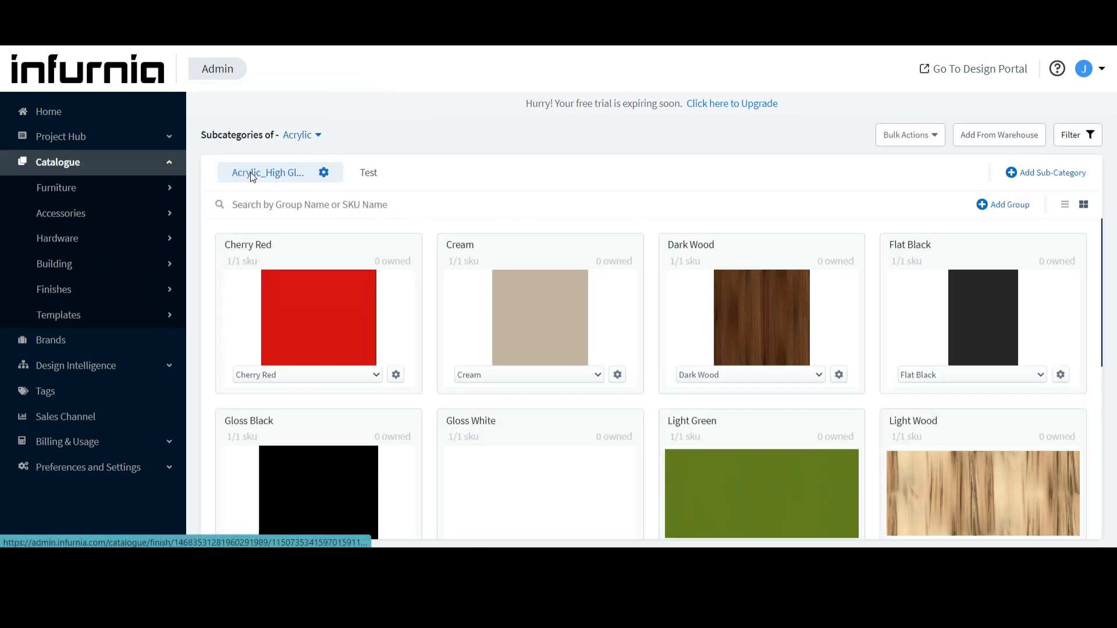
pyautogui.click(369, 174)
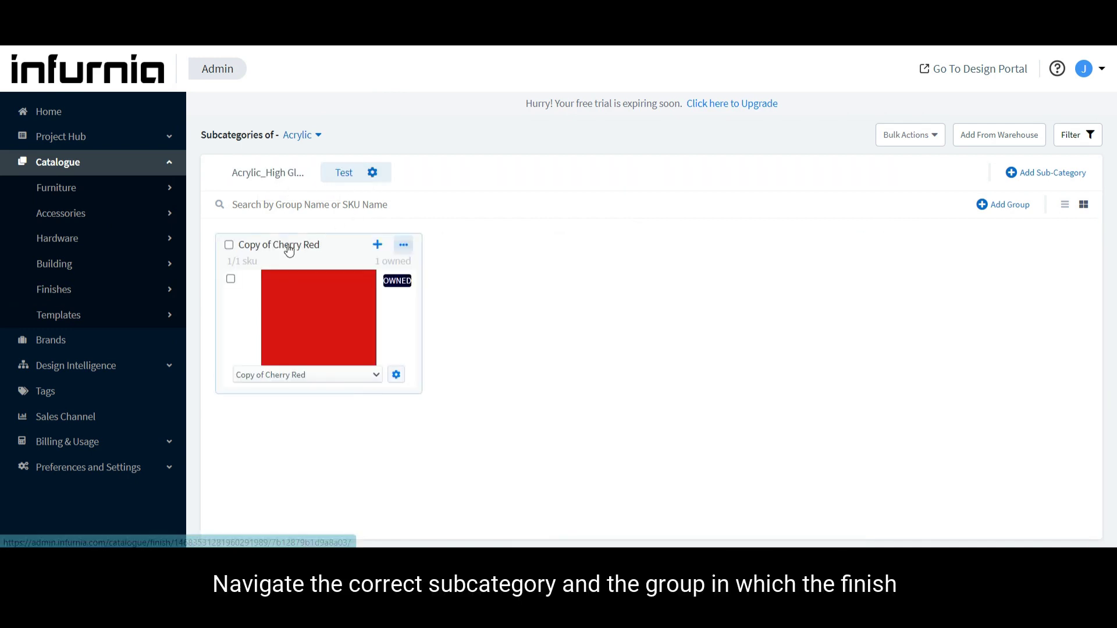
pyautogui.moveTo(318, 314)
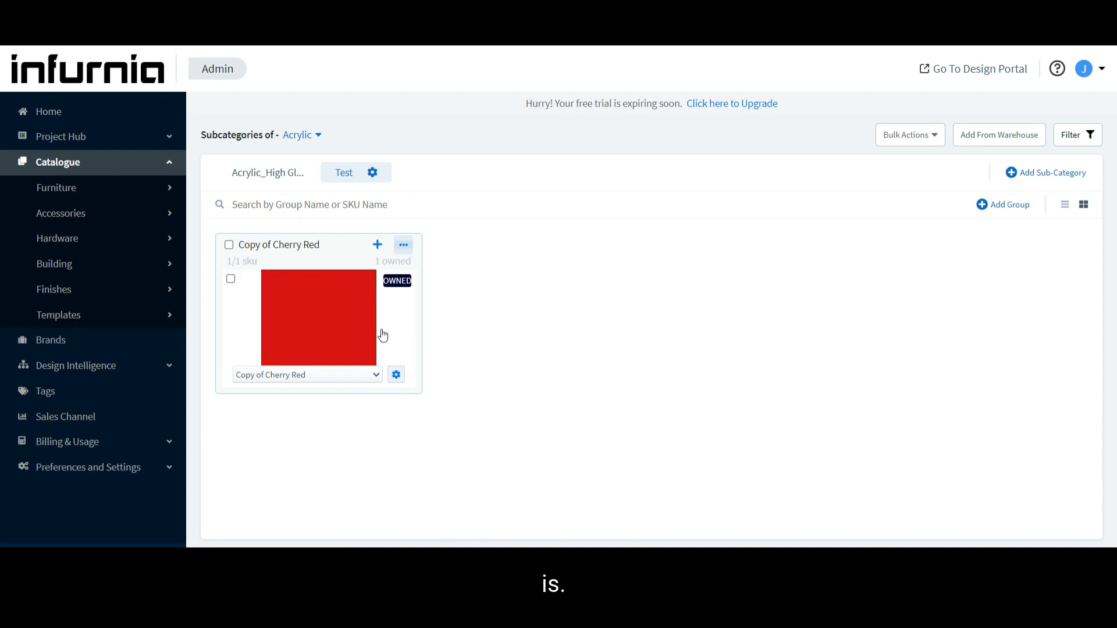
pyautogui.click(361, 376)
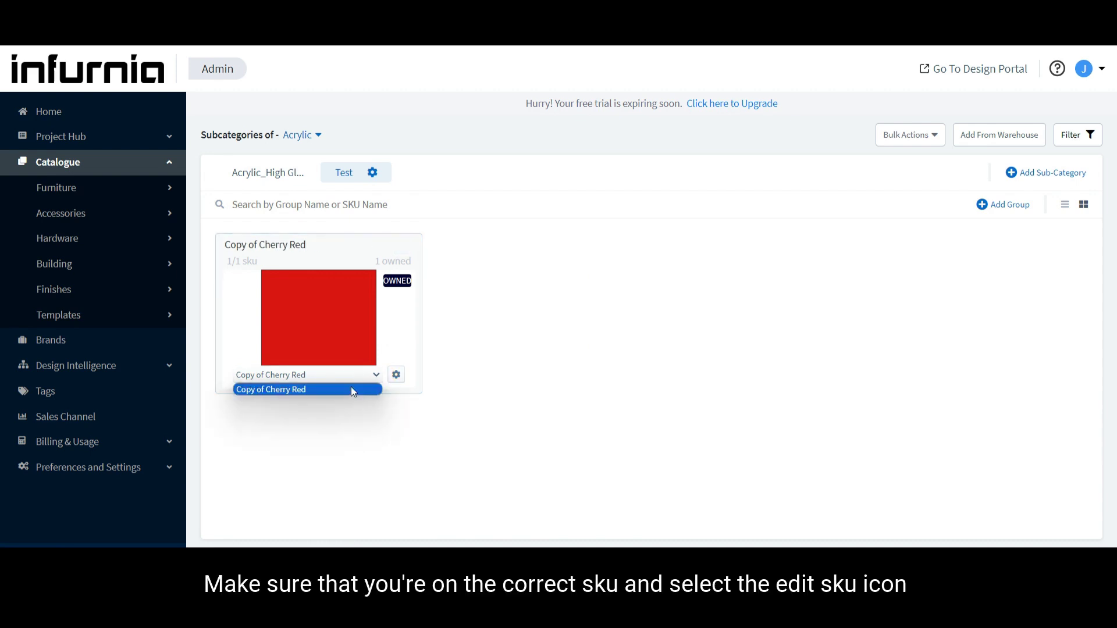
pyautogui.click(351, 389)
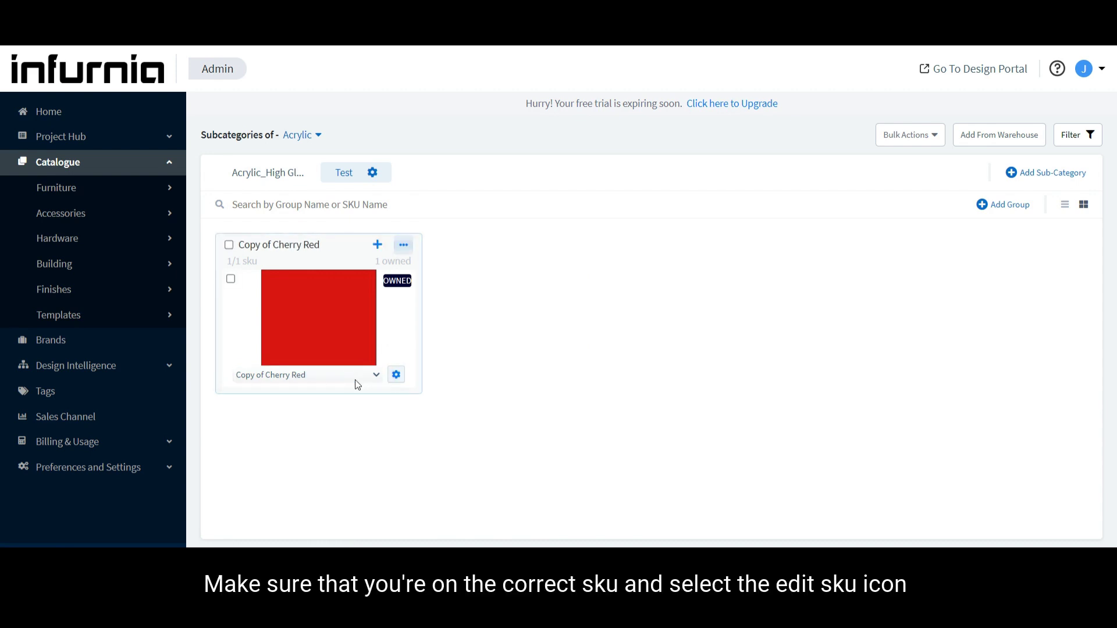
# Step: Open Edit SKU Properties for Copy of Cherry Red from its gear menu
pyautogui.click(397, 377)
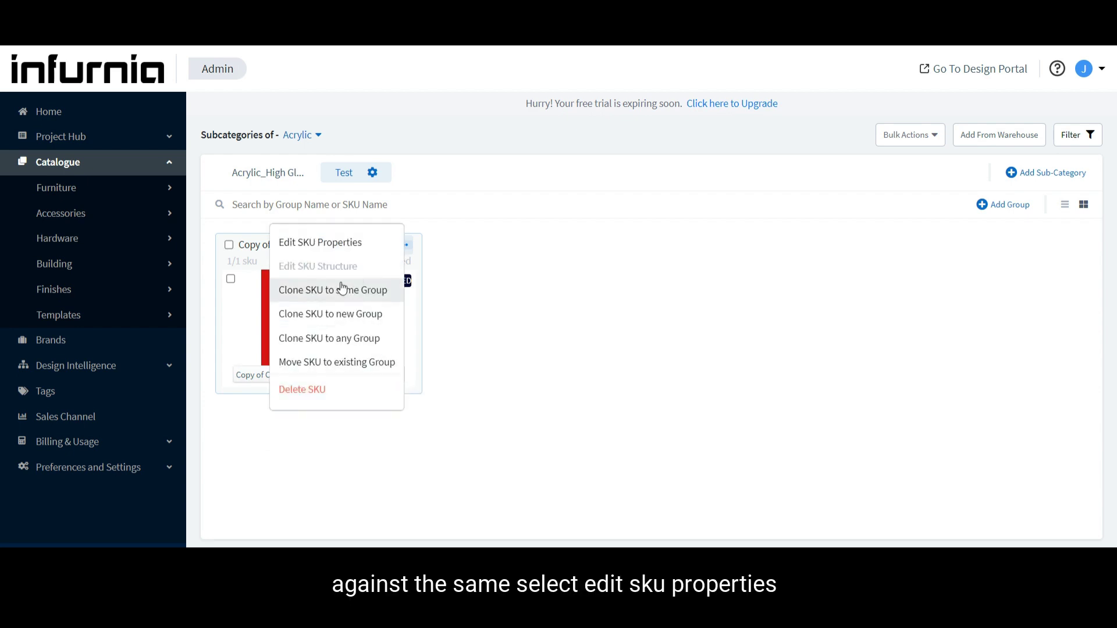
pyautogui.click(325, 252)
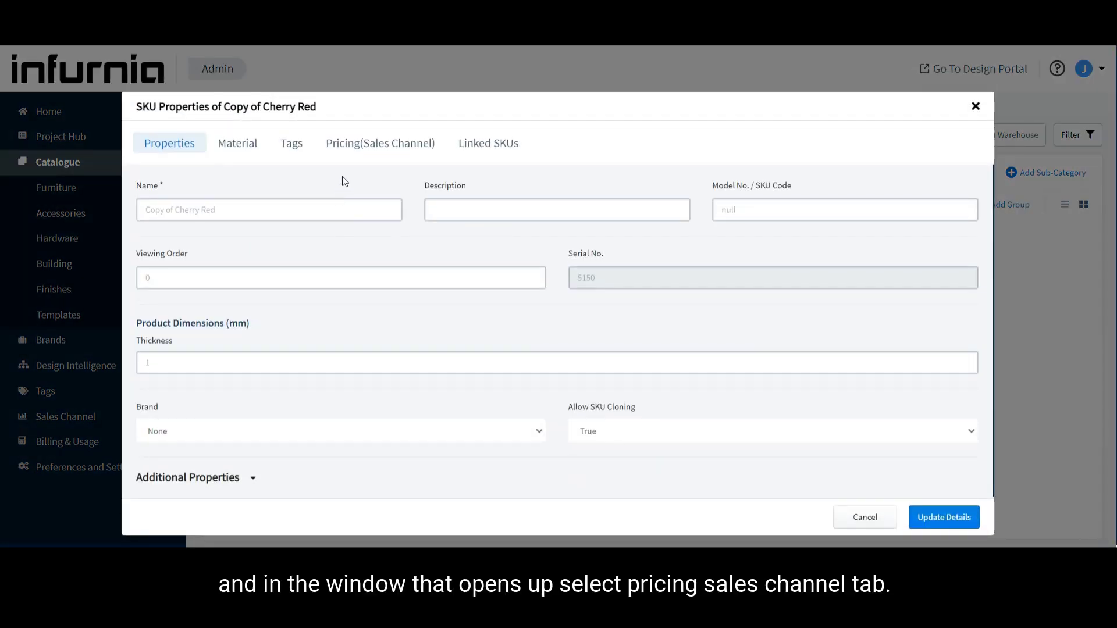
# Step: Show the Pricing (Sales Channel) settings with the Default Unit options listed
pyautogui.click(366, 150)
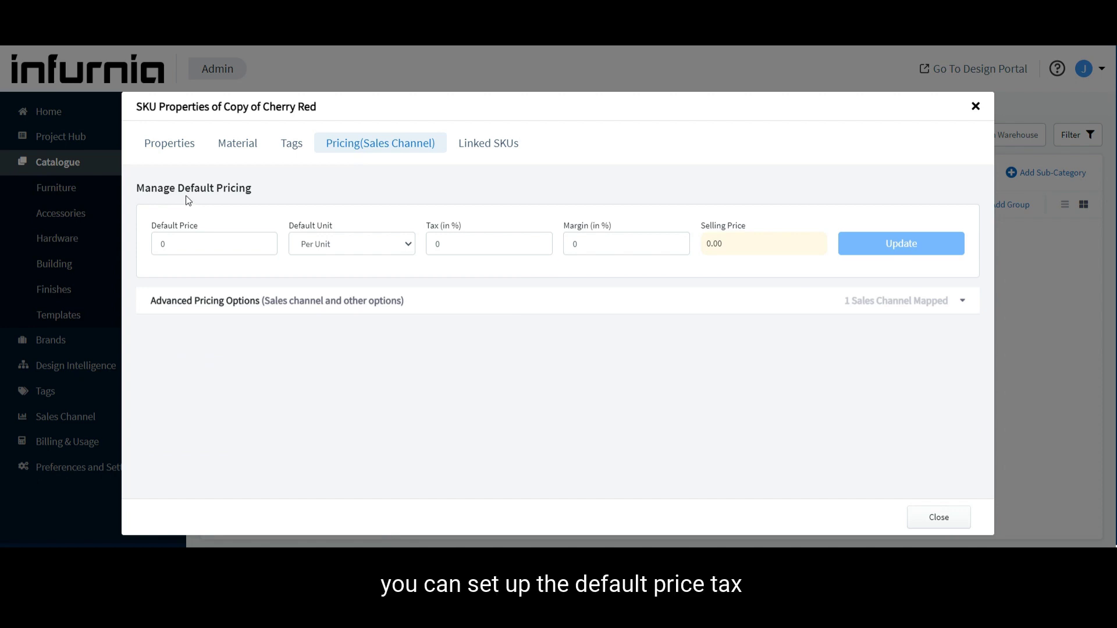
pyautogui.moveTo(214, 243)
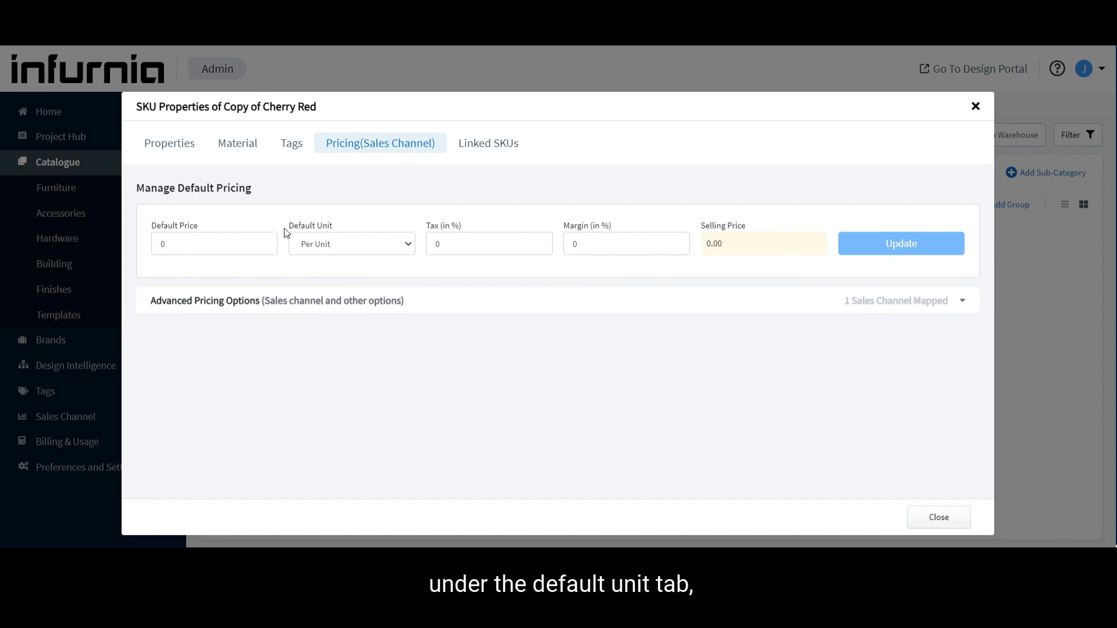
pyautogui.click(389, 251)
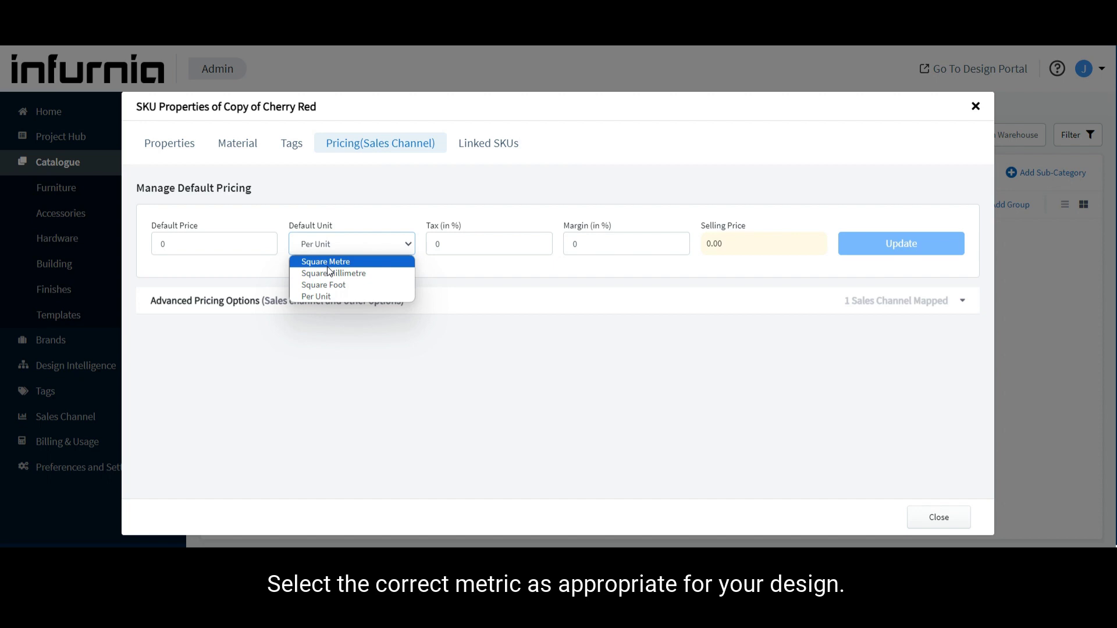
# Step: Set Square Metre, default price 100, tax 18% and margin 33%, then update
pyautogui.click(329, 265)
pyautogui.write('200')
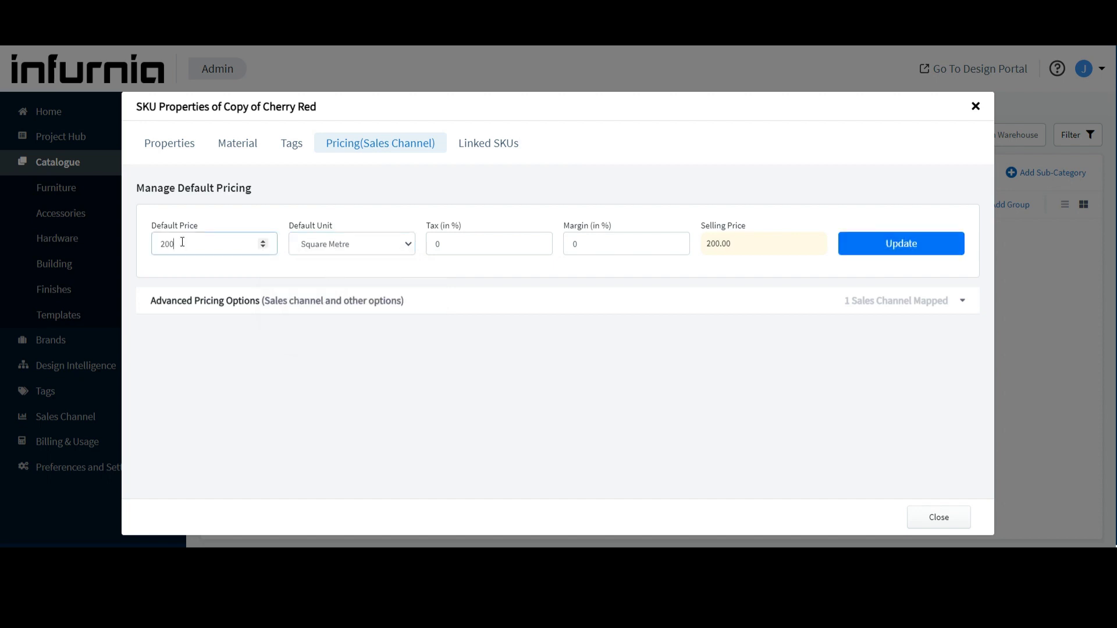
pyautogui.doubleClick(179, 243)
pyautogui.press('BackSpace')
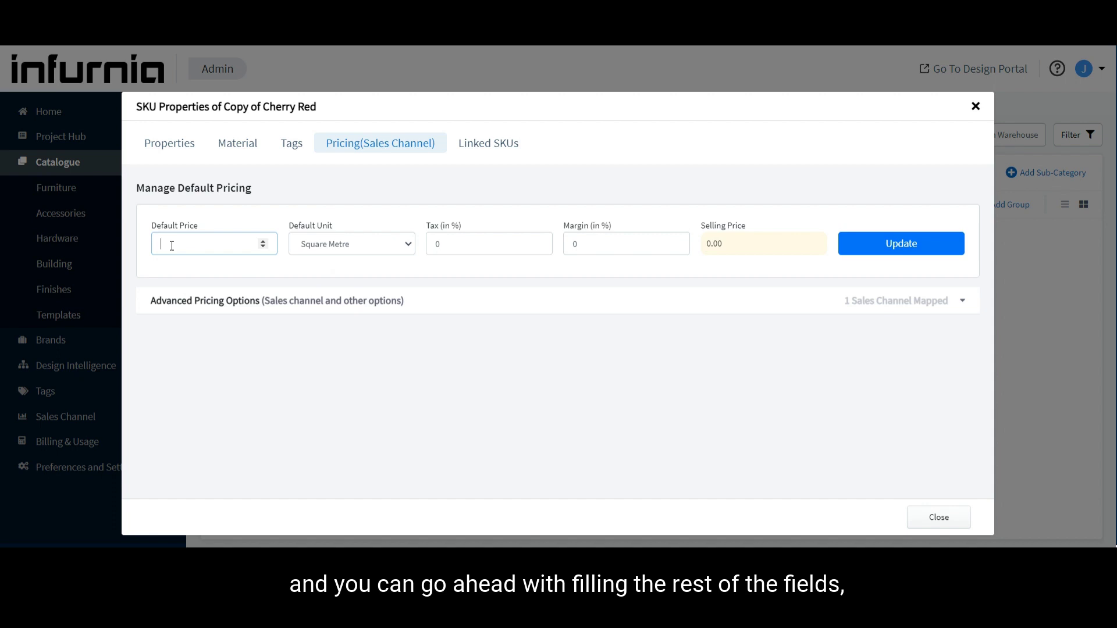
pyautogui.write('1')
pyautogui.write('00')
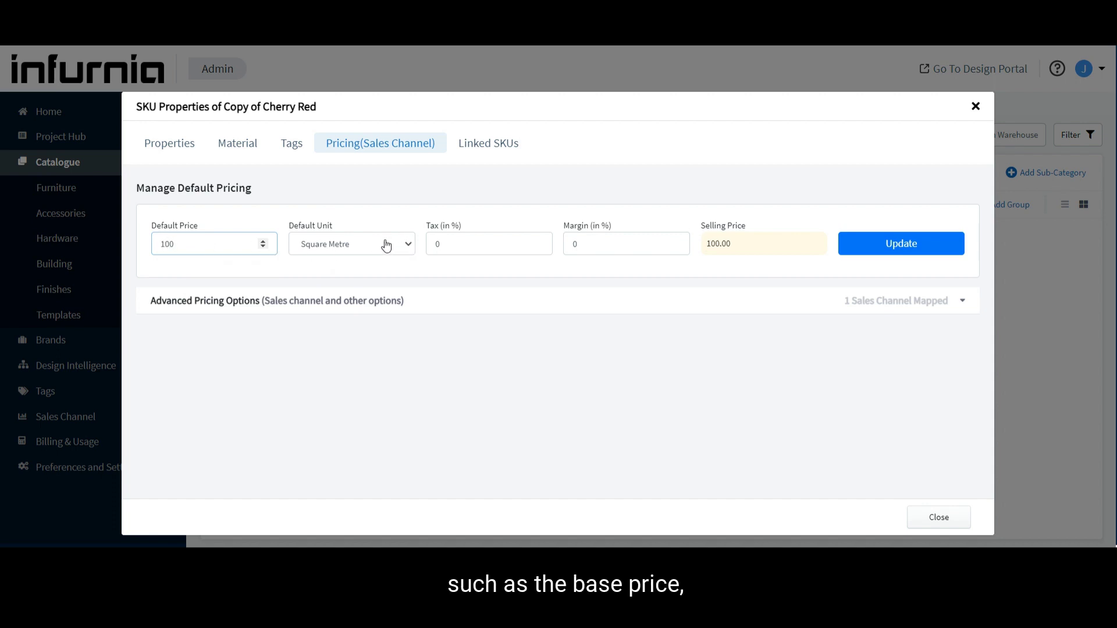
pyautogui.click(477, 243)
pyautogui.press('BackSpace')
pyautogui.write('1')
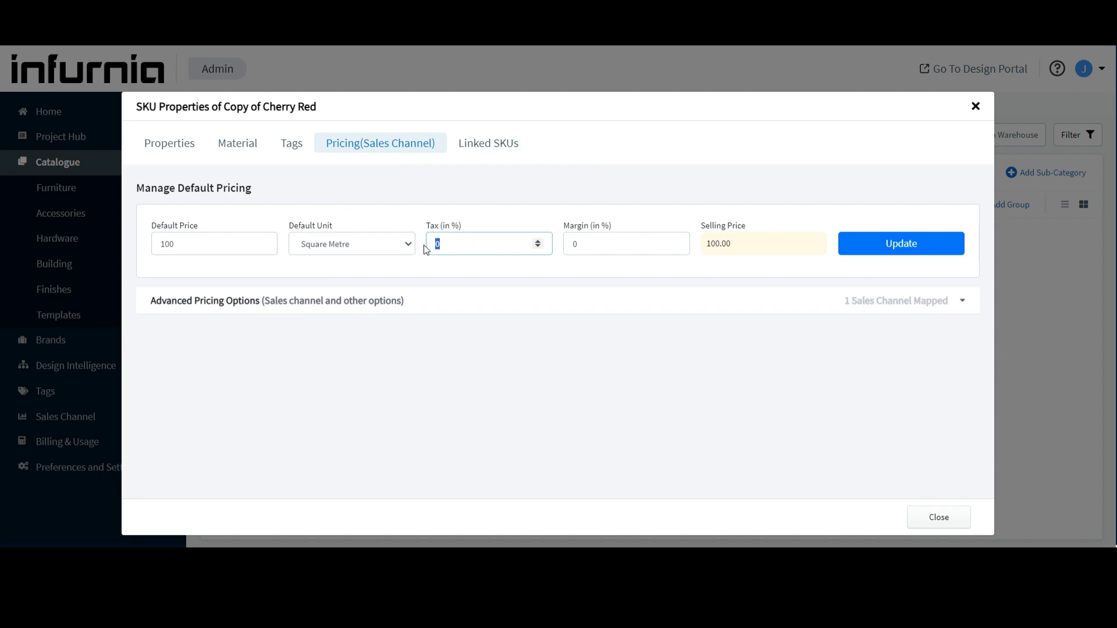
pyautogui.write('8')
pyautogui.doubleClick(577, 243)
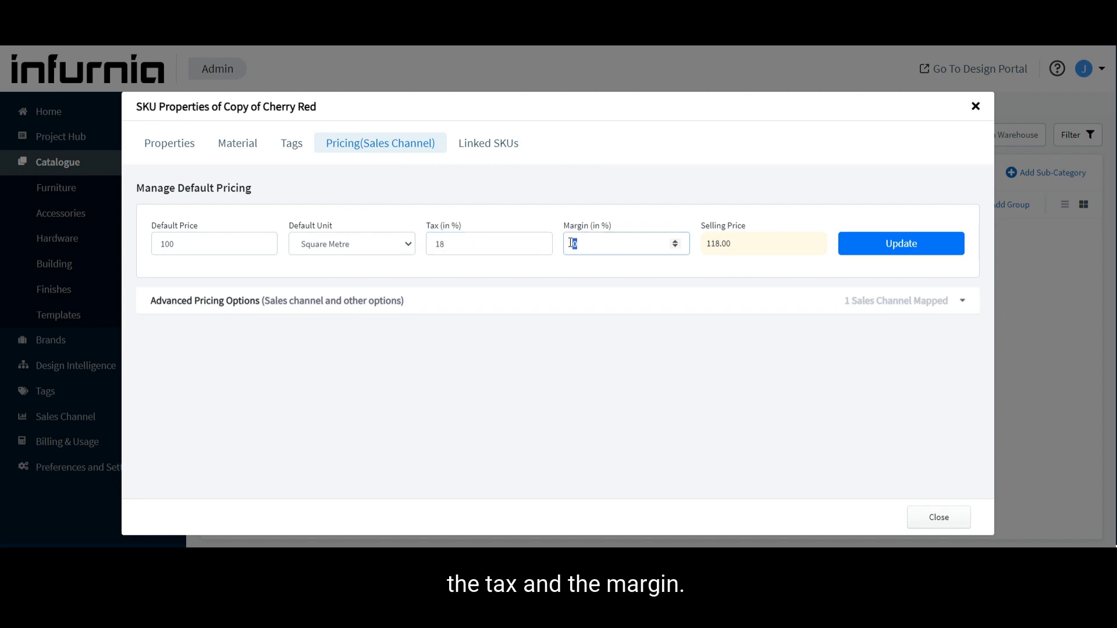
pyautogui.write('3')
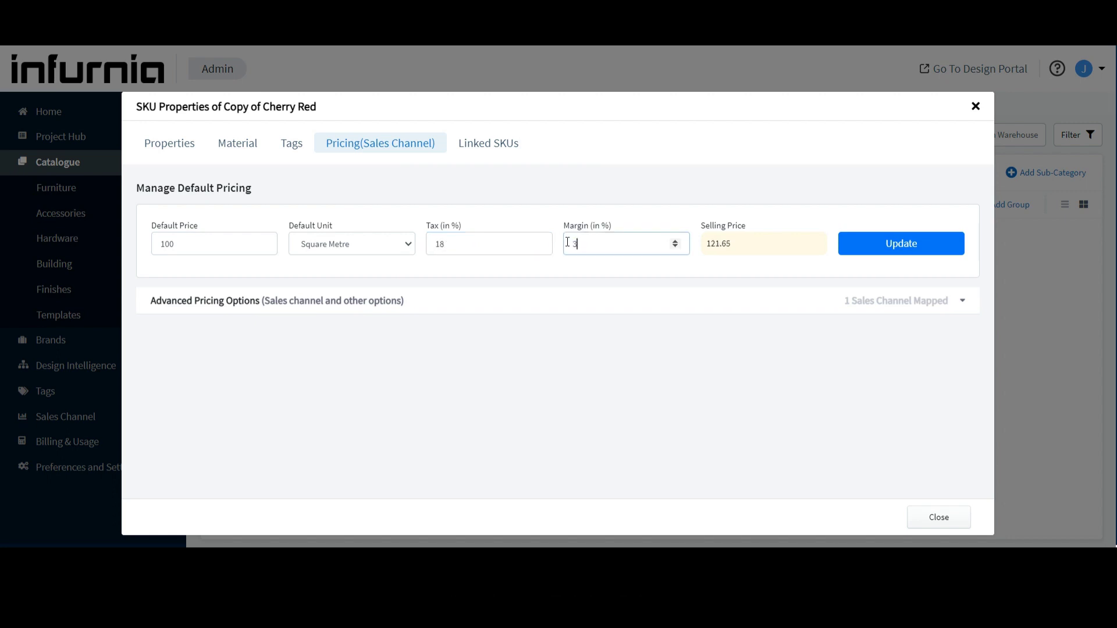
pyautogui.write('3')
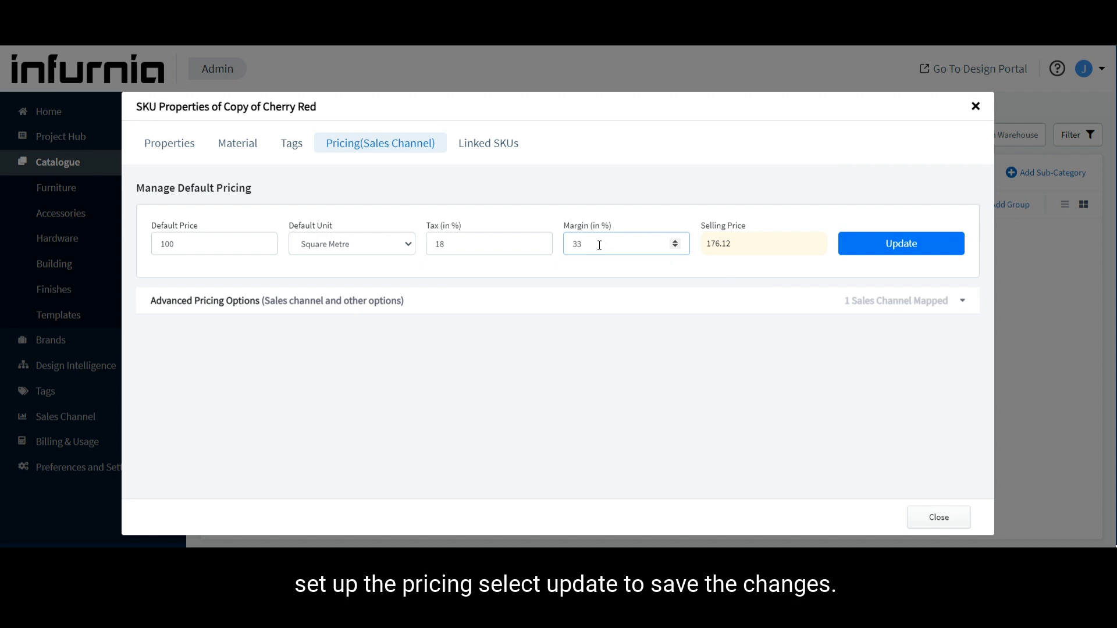
pyautogui.click(855, 252)
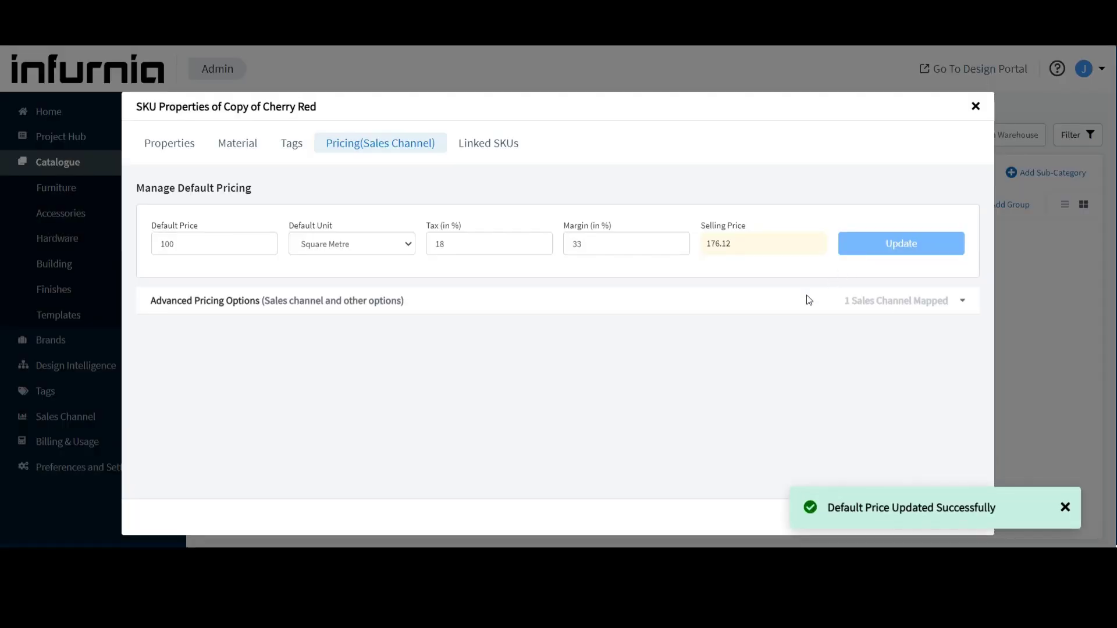